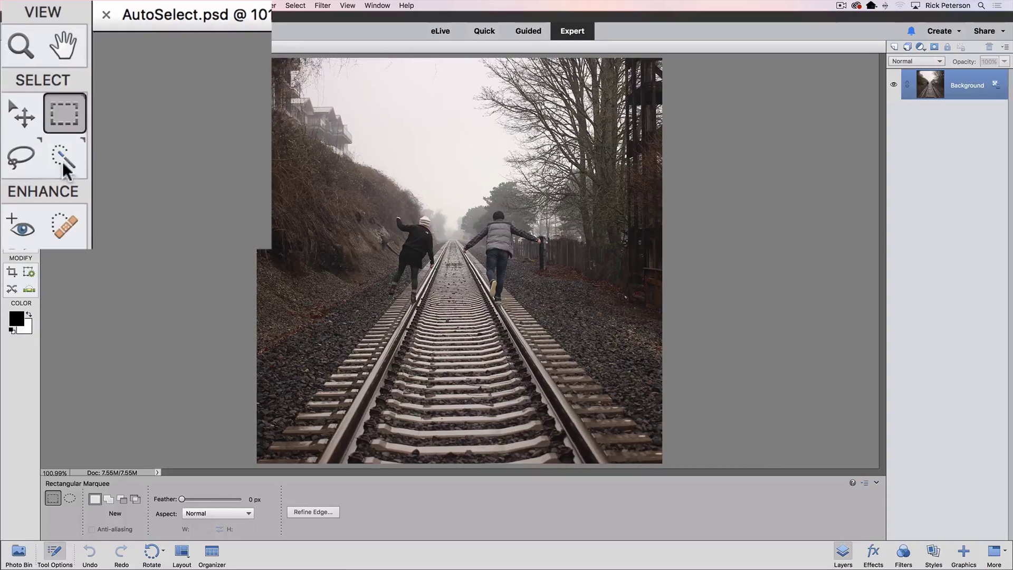
- Activate the Auto Selection tool from the Quick Selection tool options, in New mode with Rectangle shape
click(31, 105)
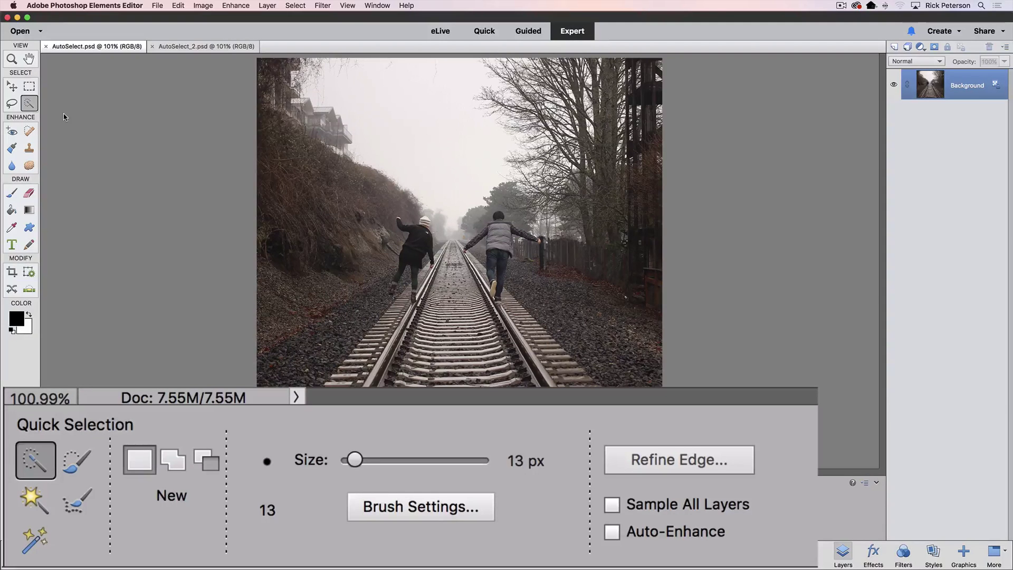
click(55, 529)
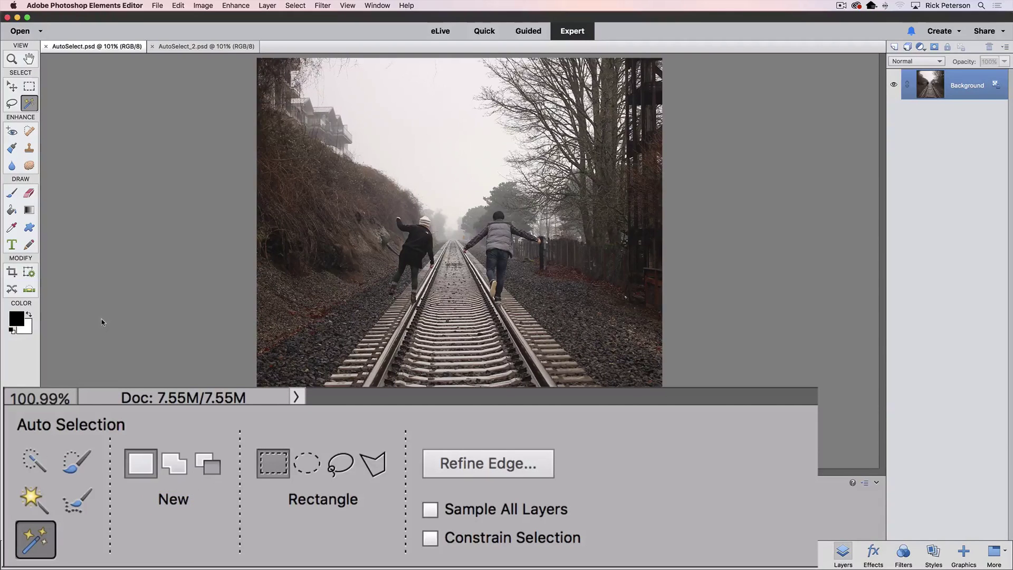
click(175, 468)
click(201, 463)
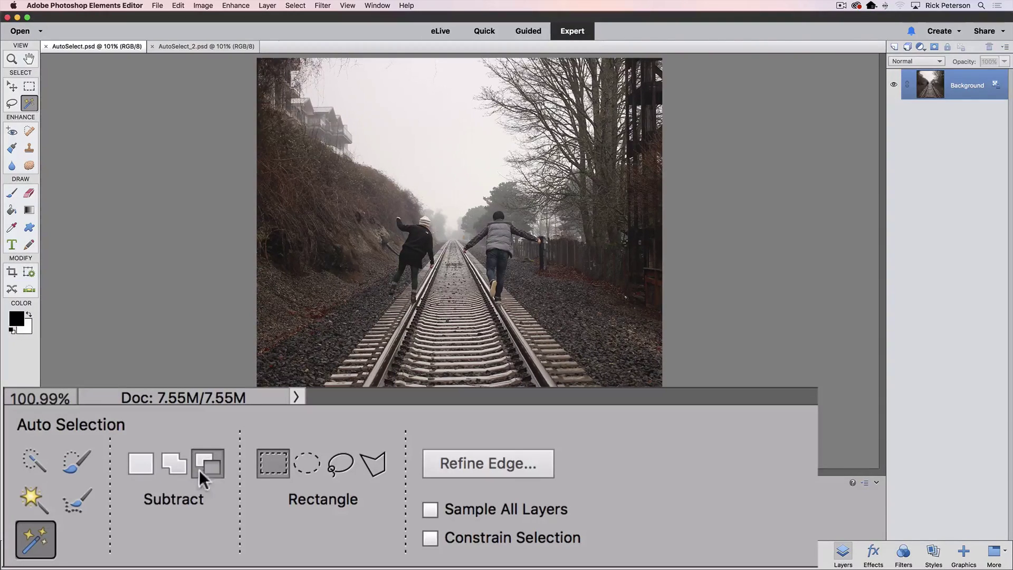
click(132, 467)
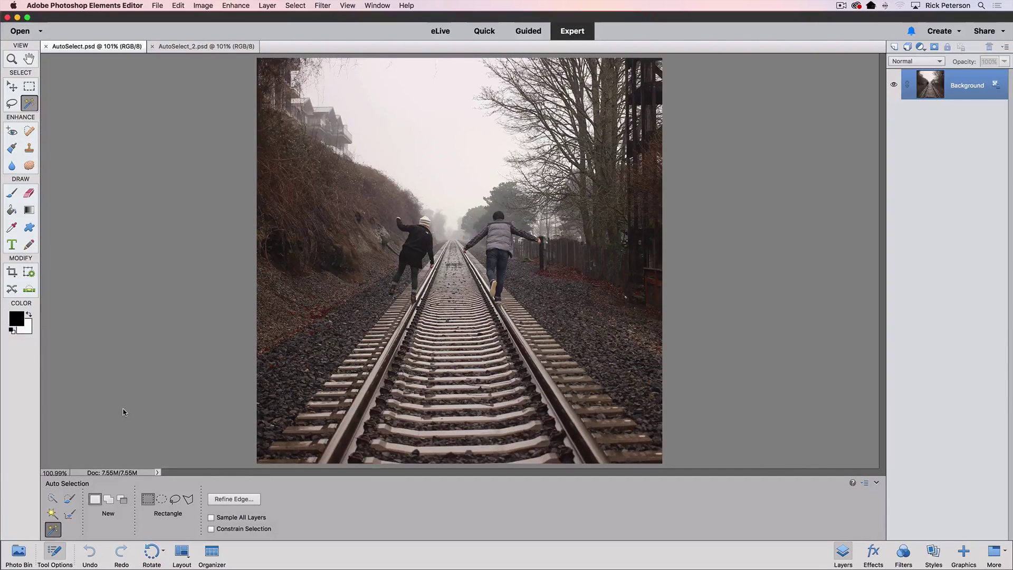
- Zoom to 300% and box in the woman in the knit hat to auto-select her
key(super+equal)
key(super+equal)
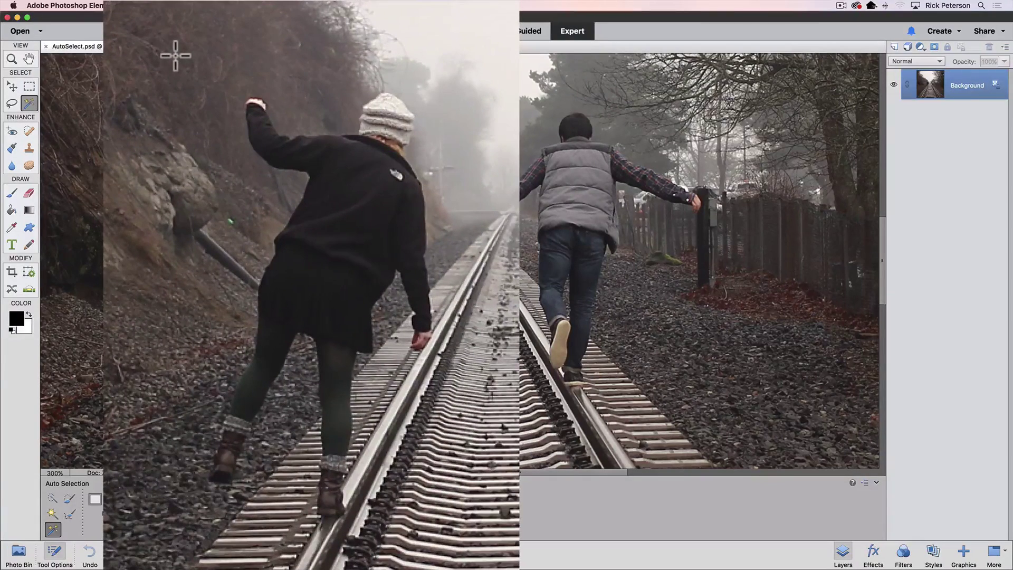
drag(175, 55, 447, 529)
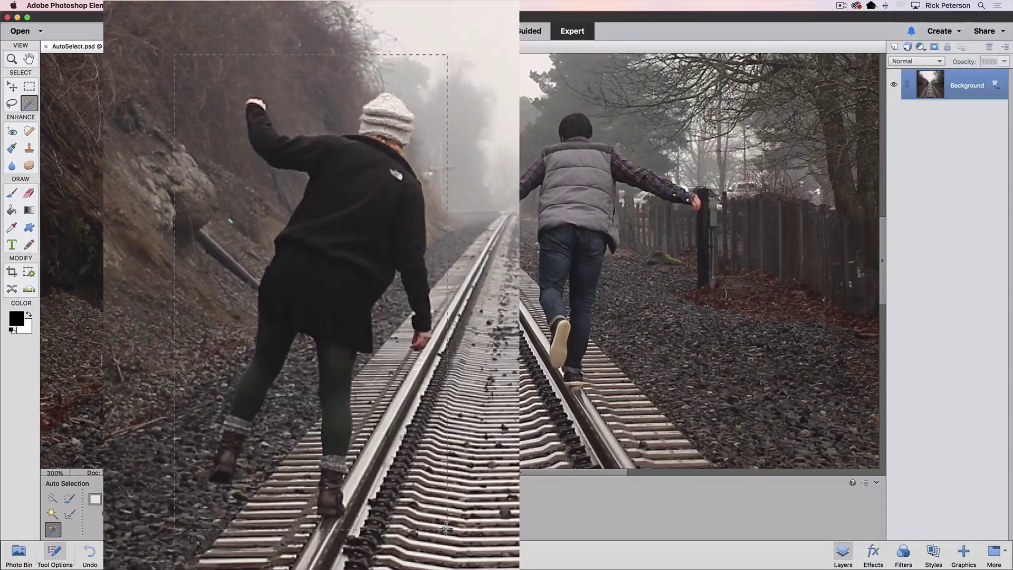
drag(446, 529, 445, 527)
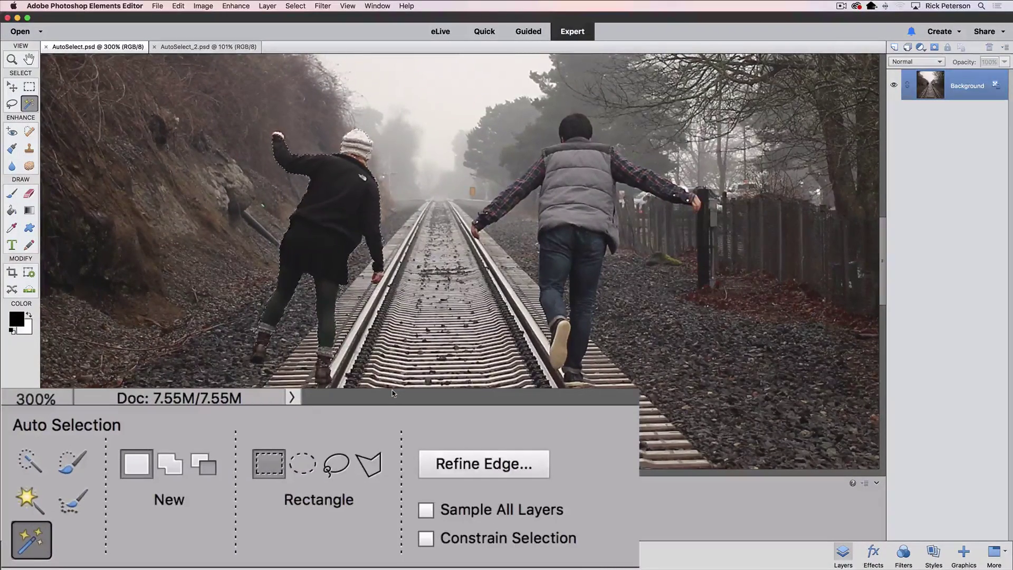
- Switch to Add mode and box in the man in the grey vest to add him
click(171, 466)
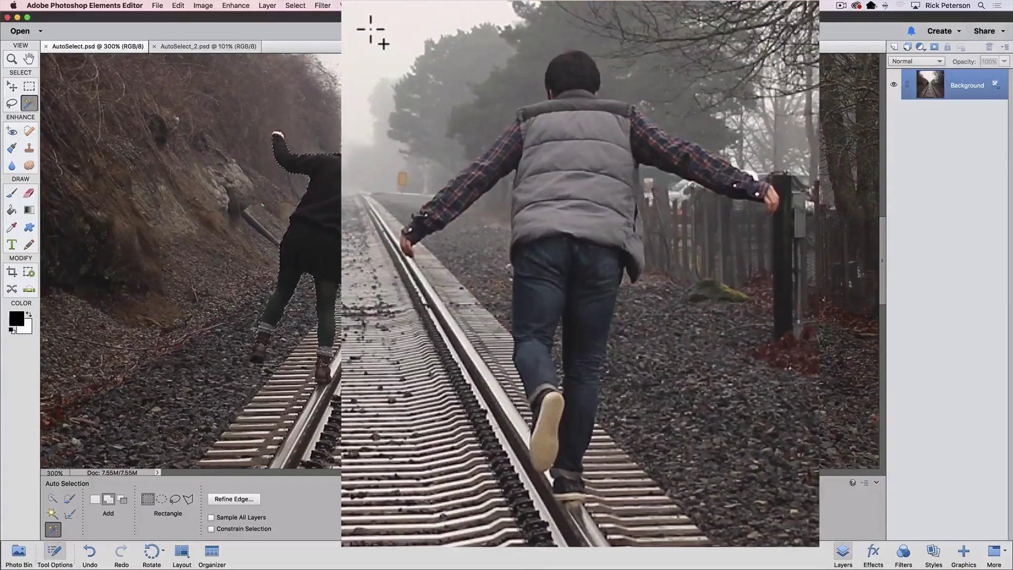
drag(370, 29, 796, 504)
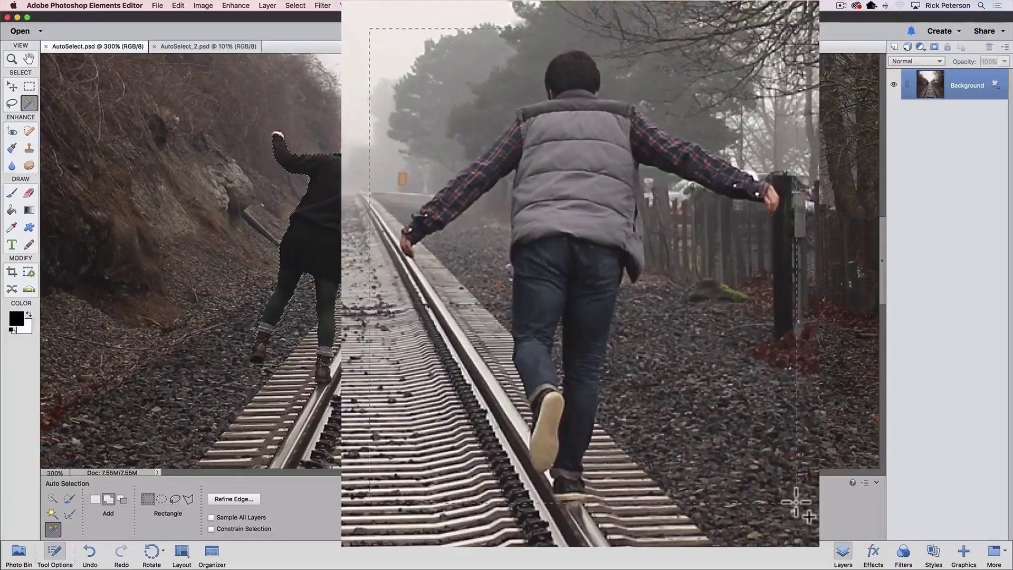
click(795, 503)
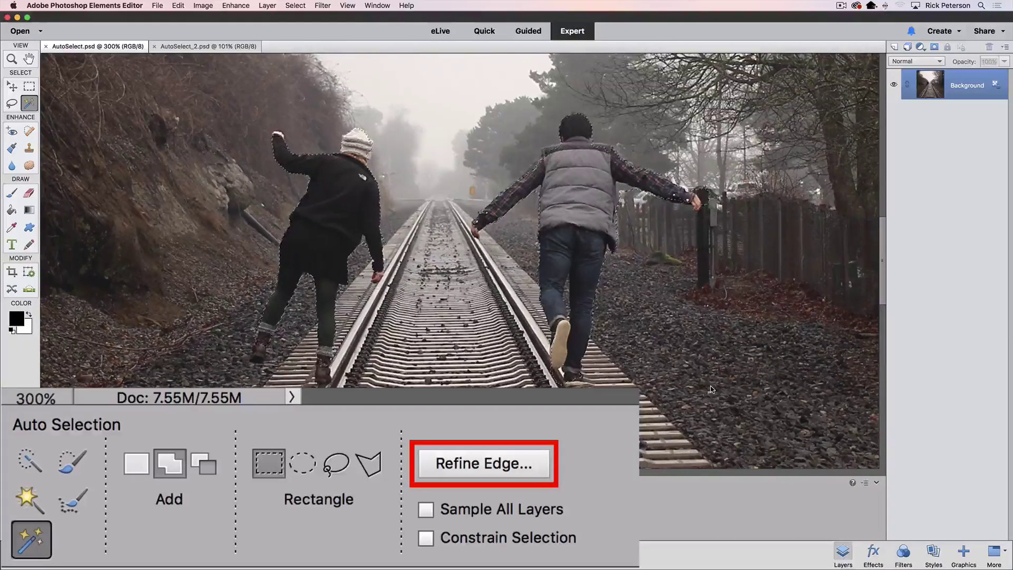
- Open Refine Edge for the two-person selection and move its dialog to the right
click(481, 467)
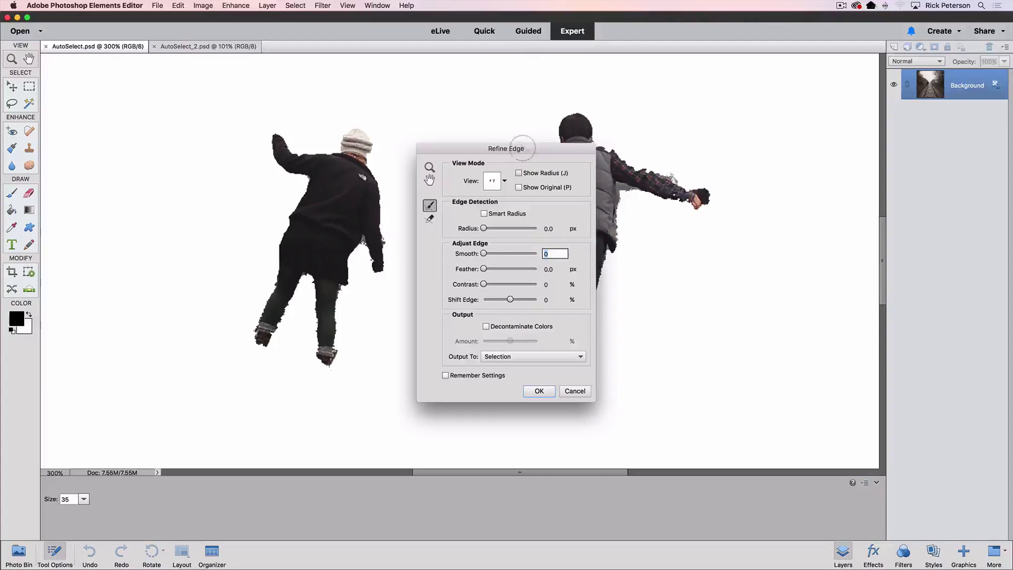
drag(522, 149, 824, 138)
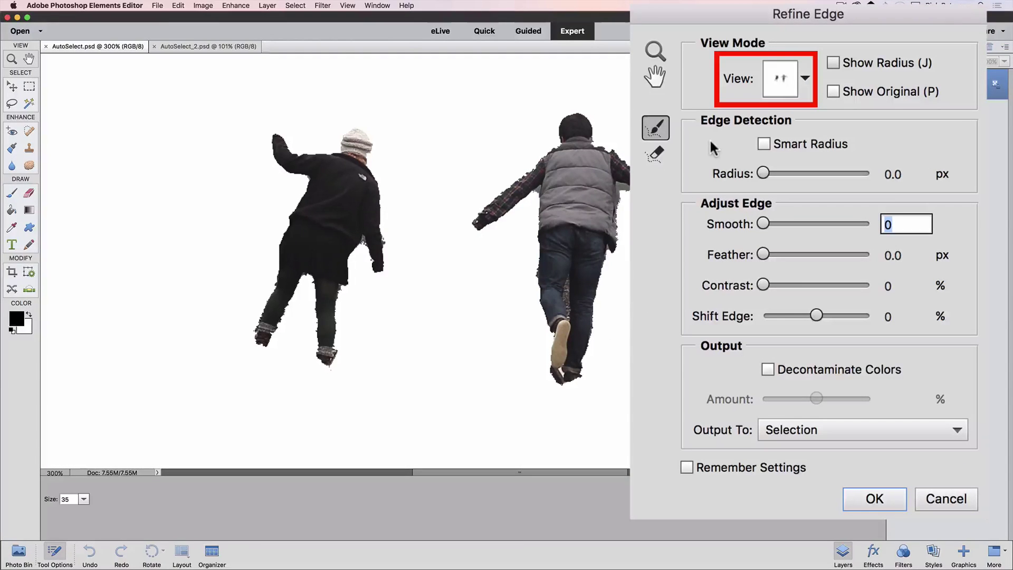
- Set the Refine Edge View mode to On Black (B)
click(779, 84)
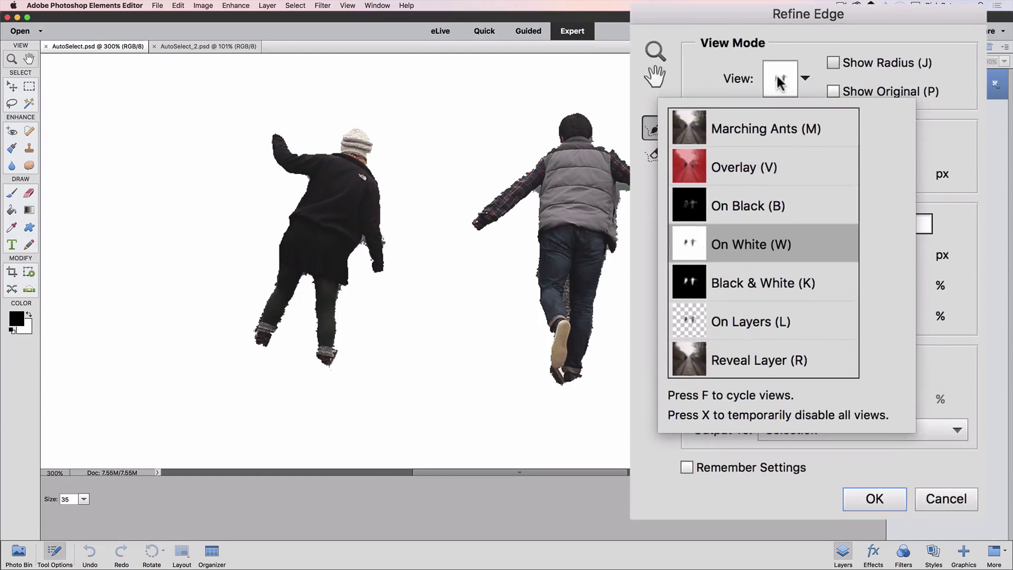
click(739, 210)
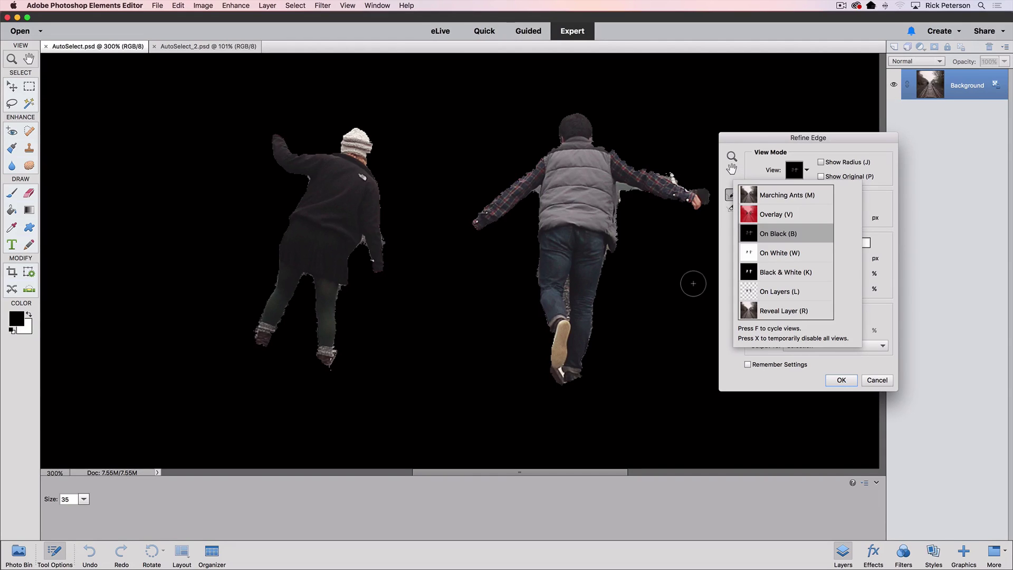
- Cancel the Refine Edge dialog and complete the selection around the woman's boot
click(879, 381)
click(879, 380)
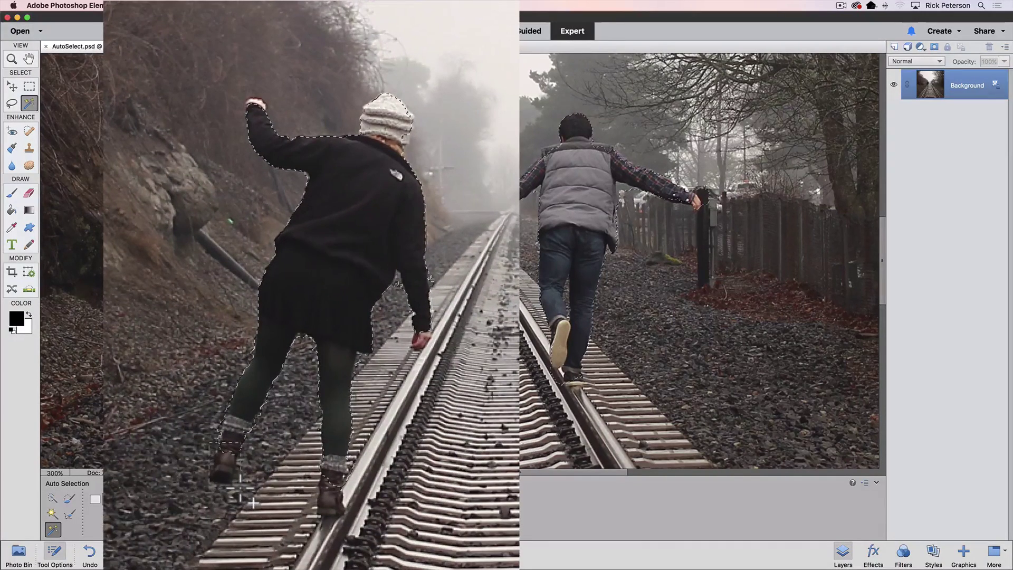
click(239, 476)
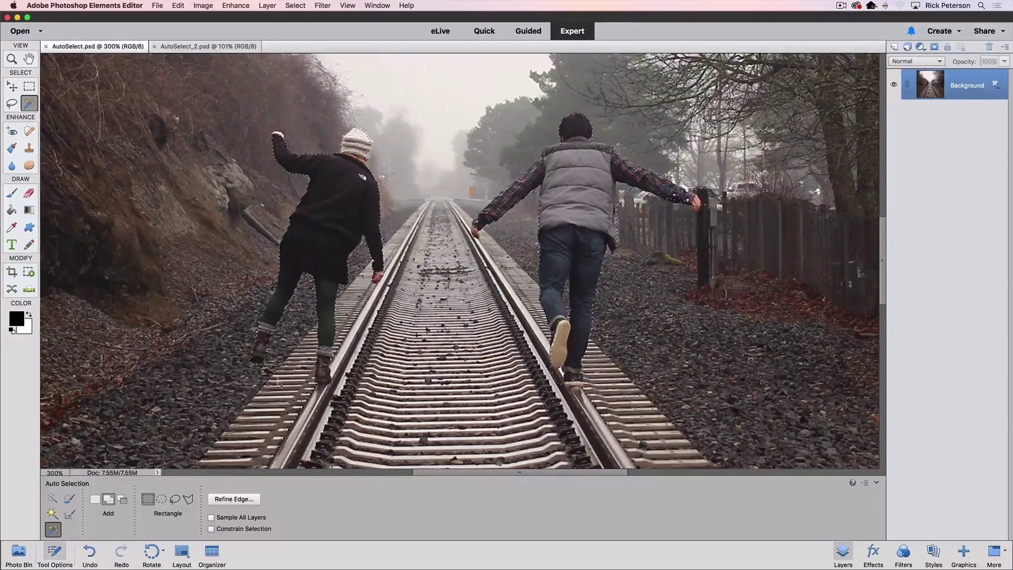
- Switch to AutoSelect_2.psd and auto-select the woman in the hat and polka-dot dress
click(216, 47)
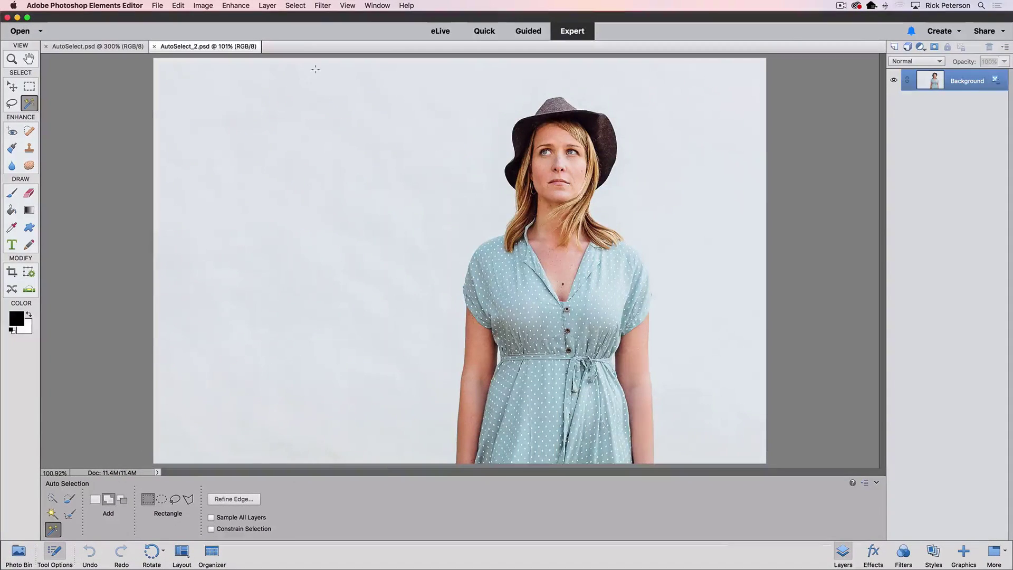
drag(431, 86, 667, 463)
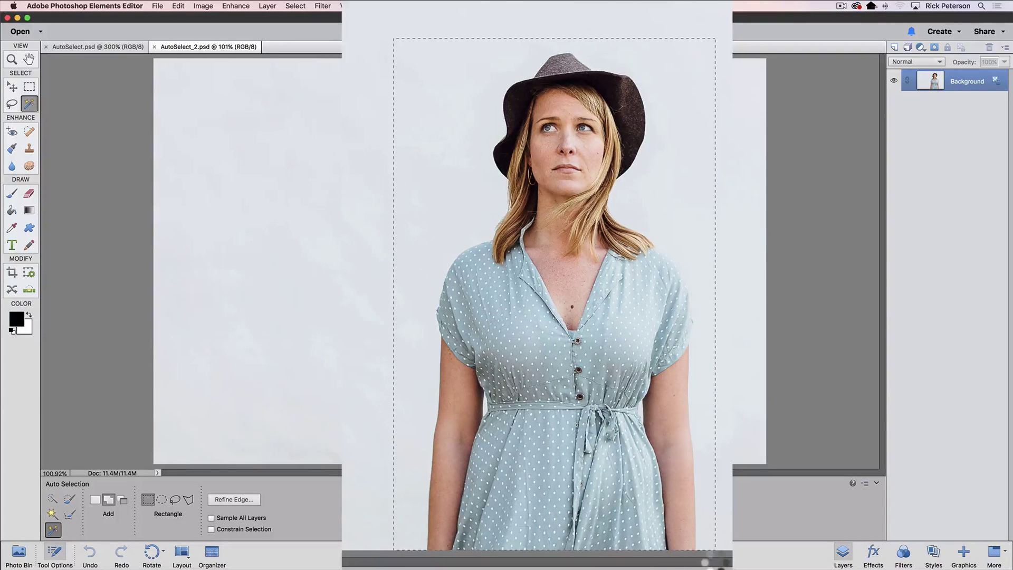
drag(707, 562, 714, 561)
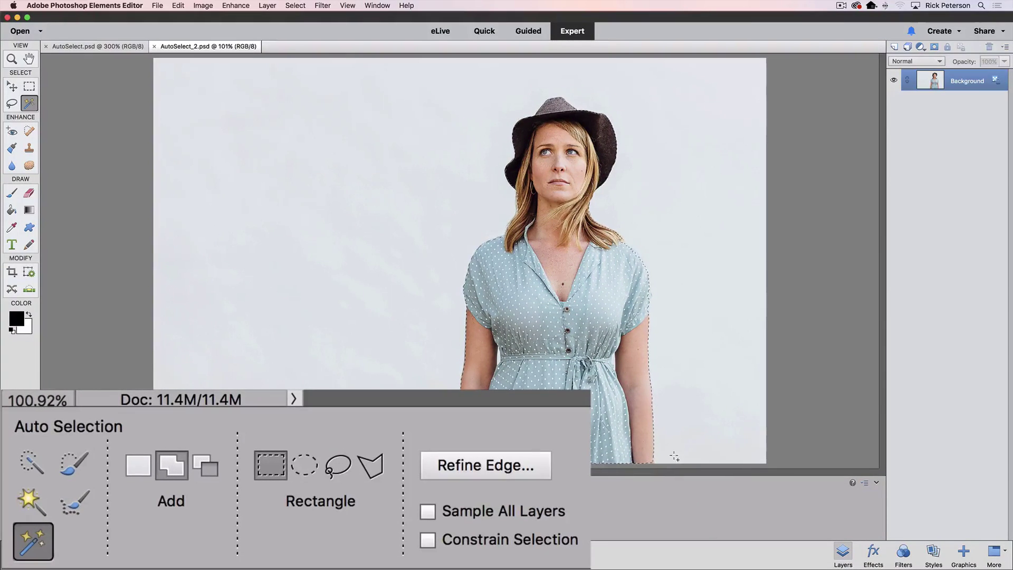
- Set the Auto Selection mode to Subtract
click(202, 462)
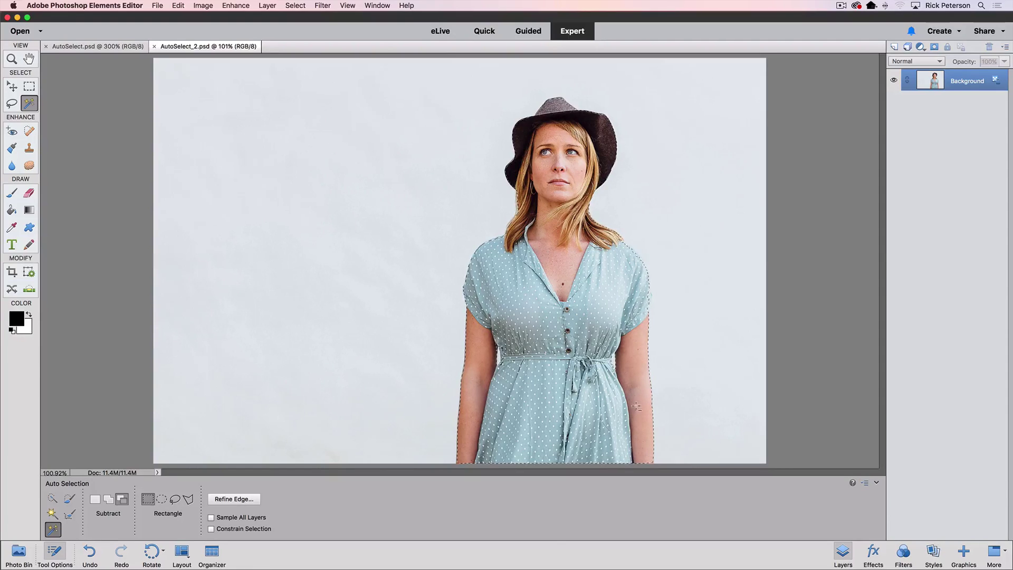
- Open Refine Edge and set its View to On Black for the woman's selection
click(232, 498)
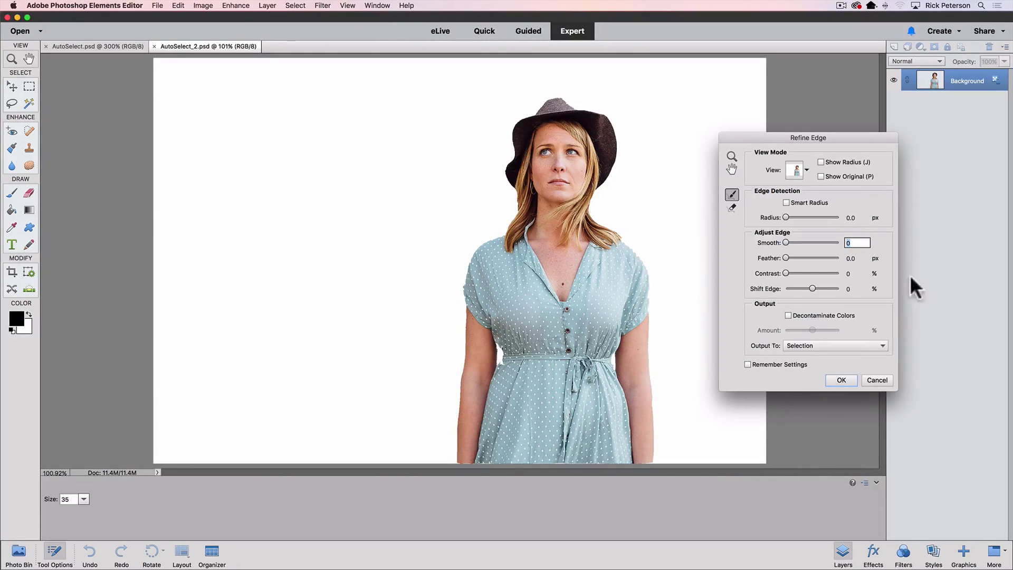
click(796, 168)
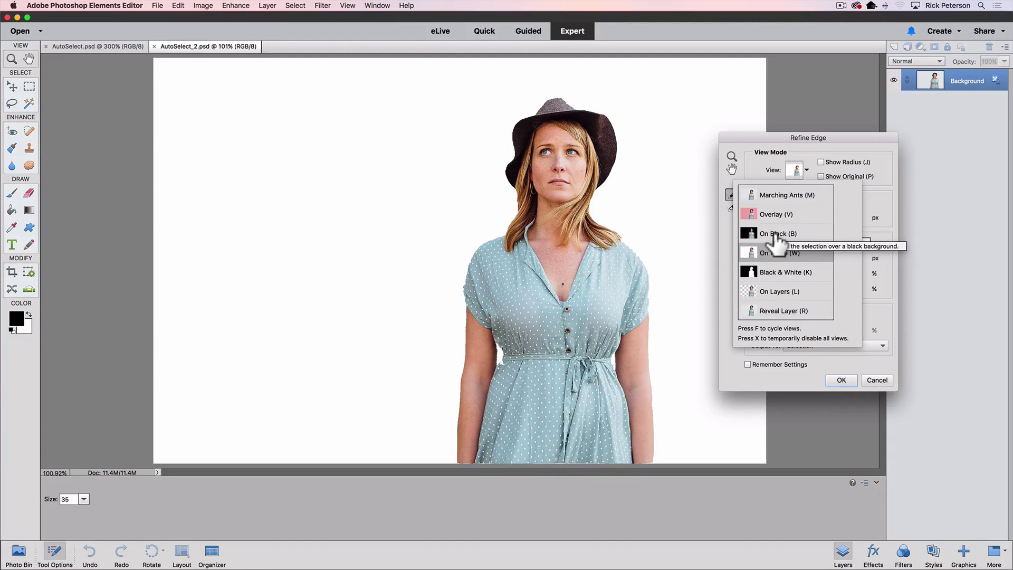
click(774, 234)
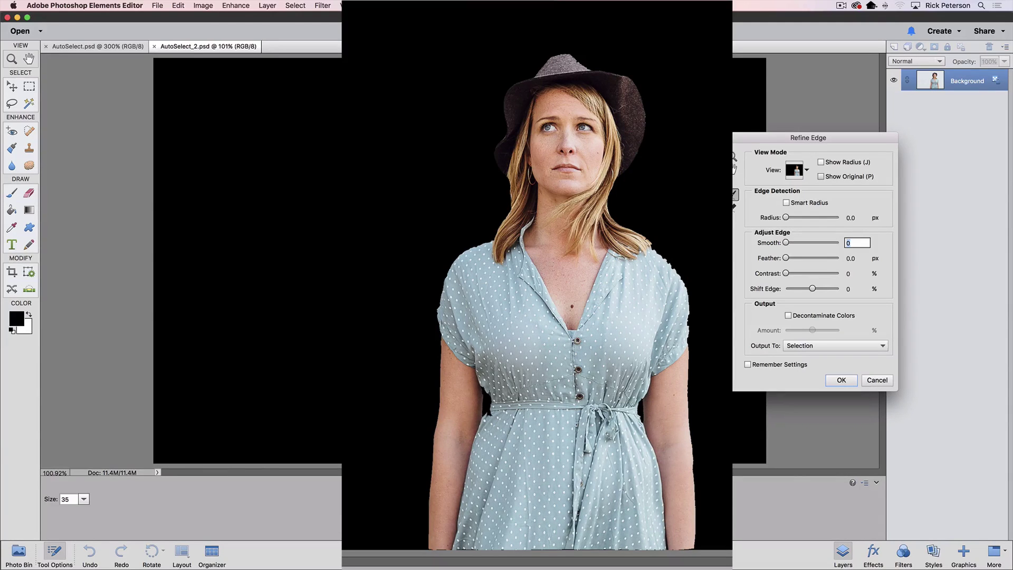
- Cancel Refine Edge without applying changes to the woman-in-the-hat selection
click(875, 378)
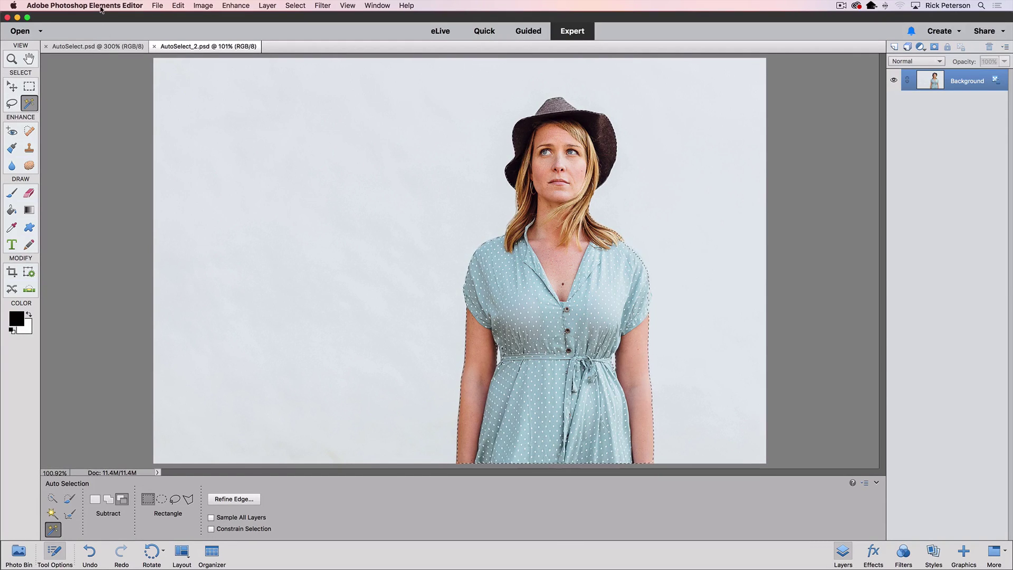
- Create a blank Untitled-1 document with default settings and marquee a square in its middle
click(157, 5)
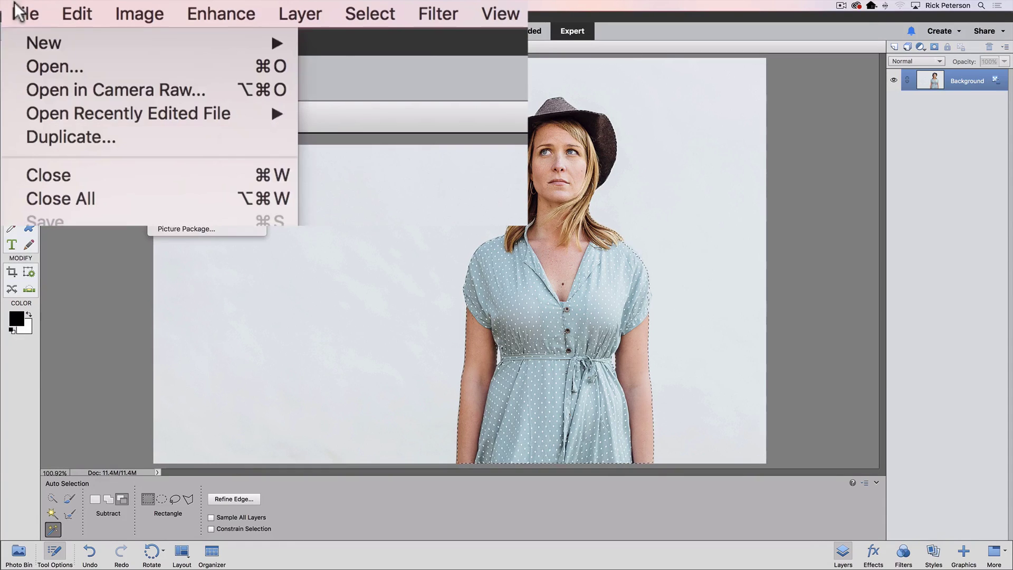
mouse_move(170, 38)
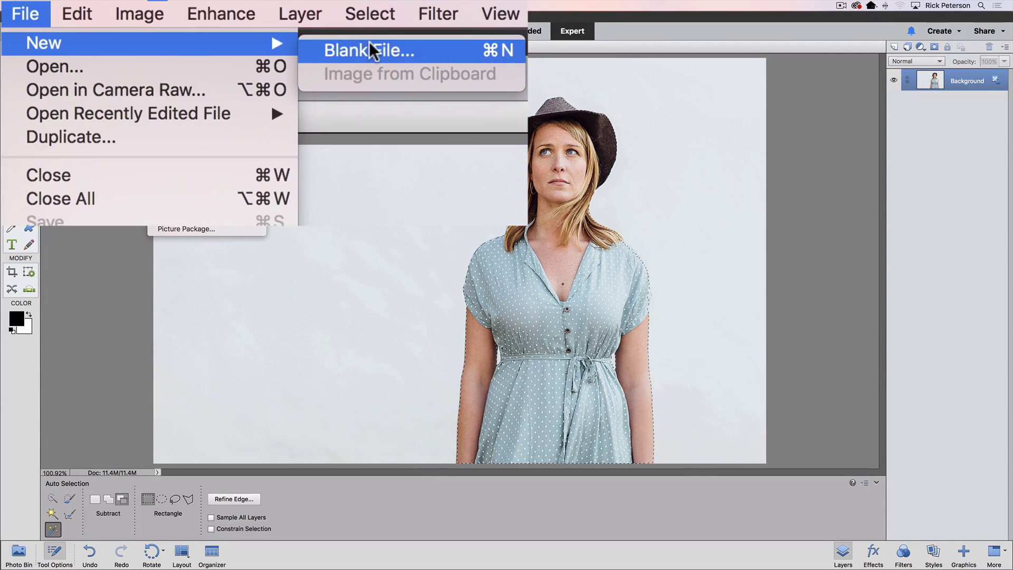
click(295, 16)
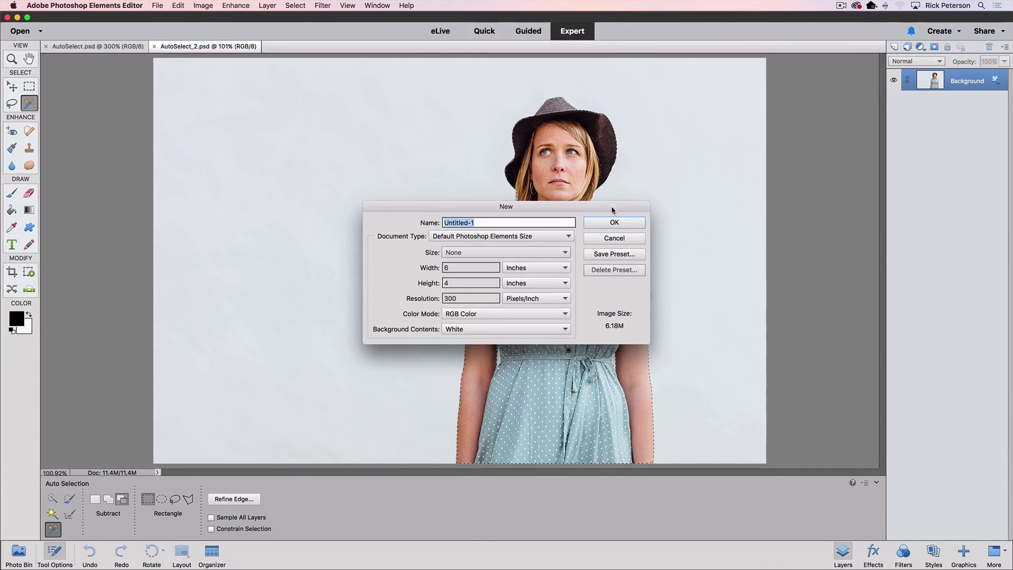
click(615, 223)
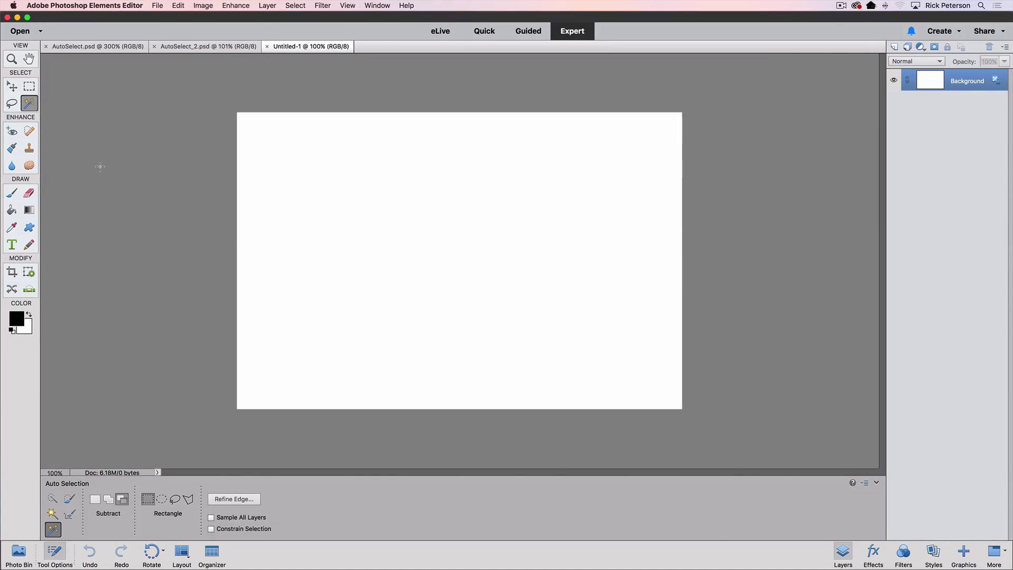
click(29, 86)
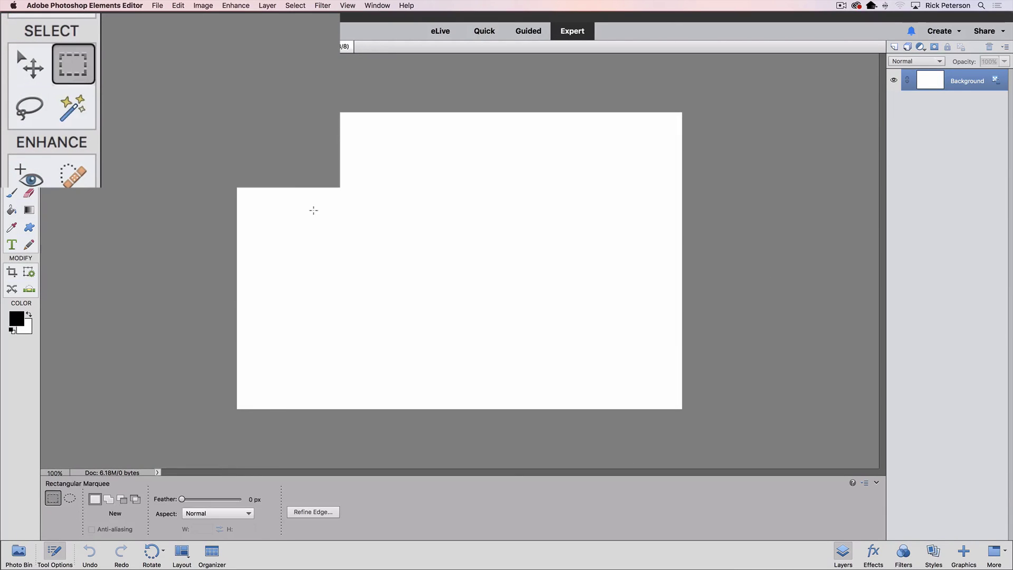
drag(378, 190, 563, 342)
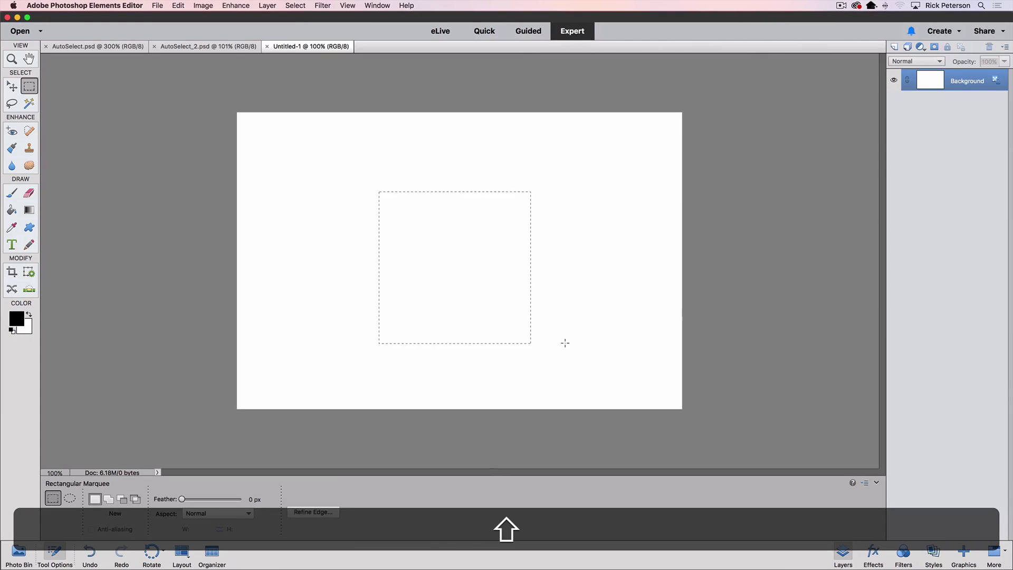
- Fill the square selection with solid red using Edit > Fill Selection
click(176, 6)
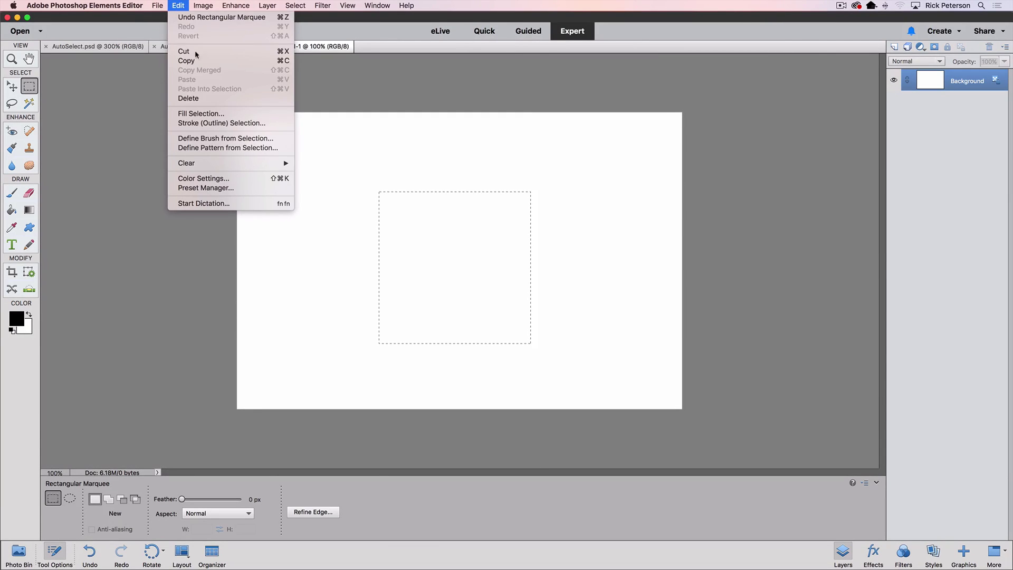
click(195, 113)
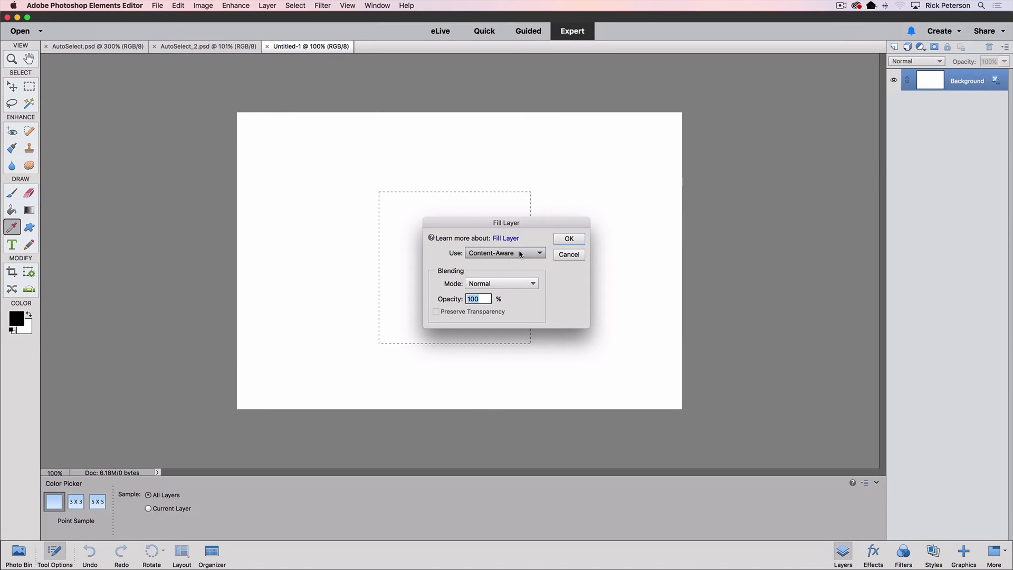
click(520, 254)
click(508, 238)
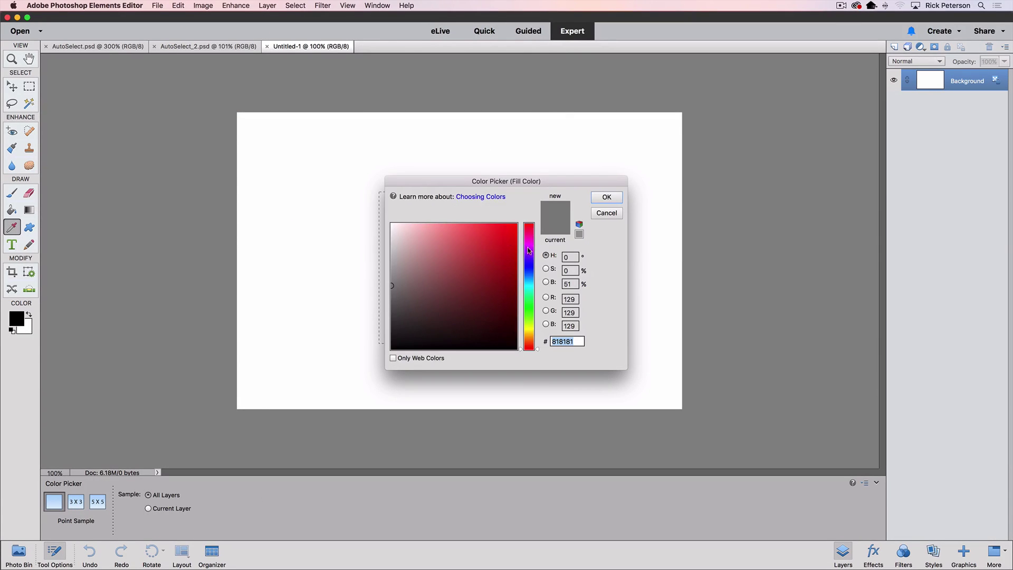
click(515, 226)
click(607, 197)
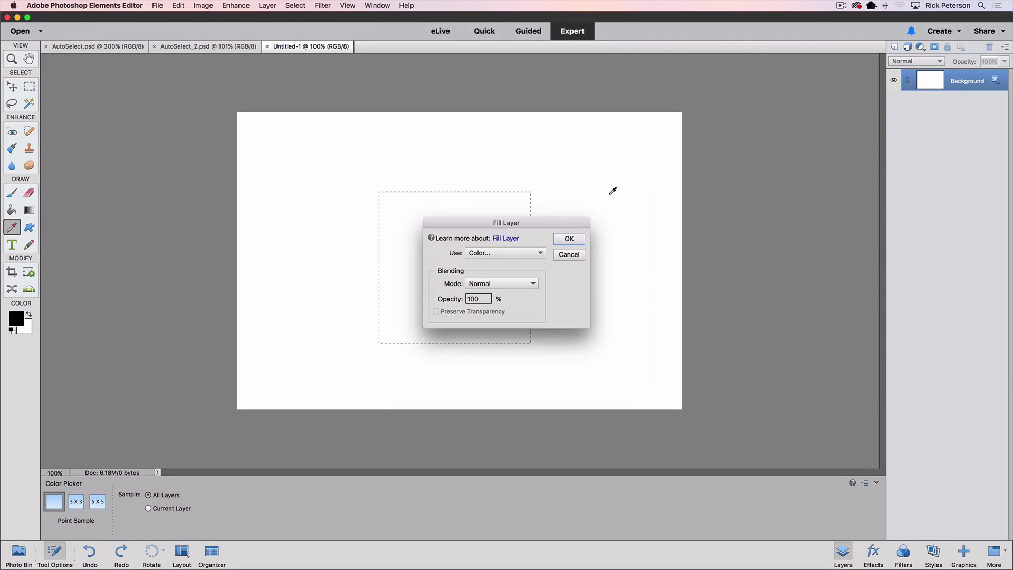
click(569, 238)
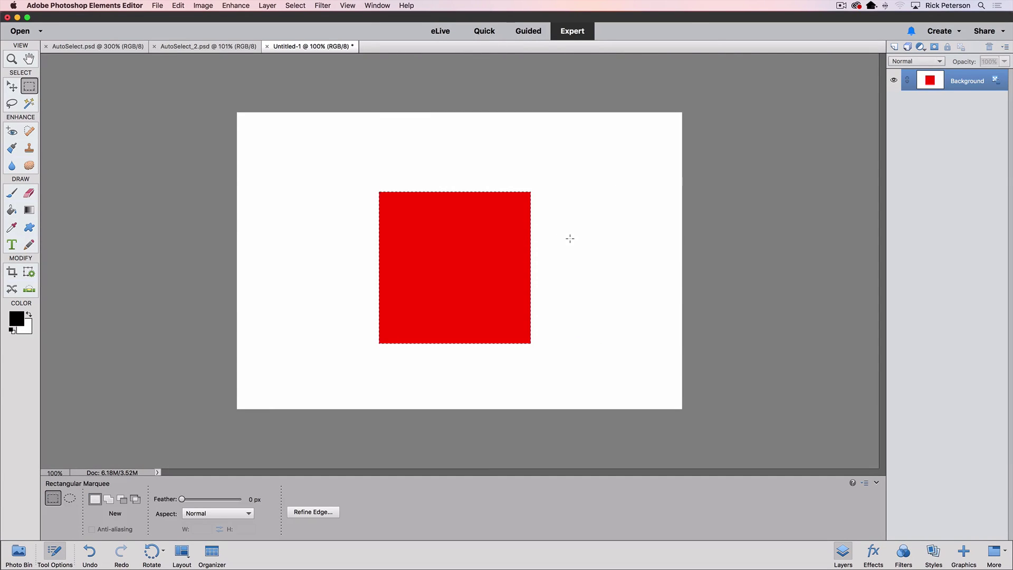
- Deselect the square, show rulers, and place a horizontal guide across the square's lower edge
key(super+d)
key(shift+super+r)
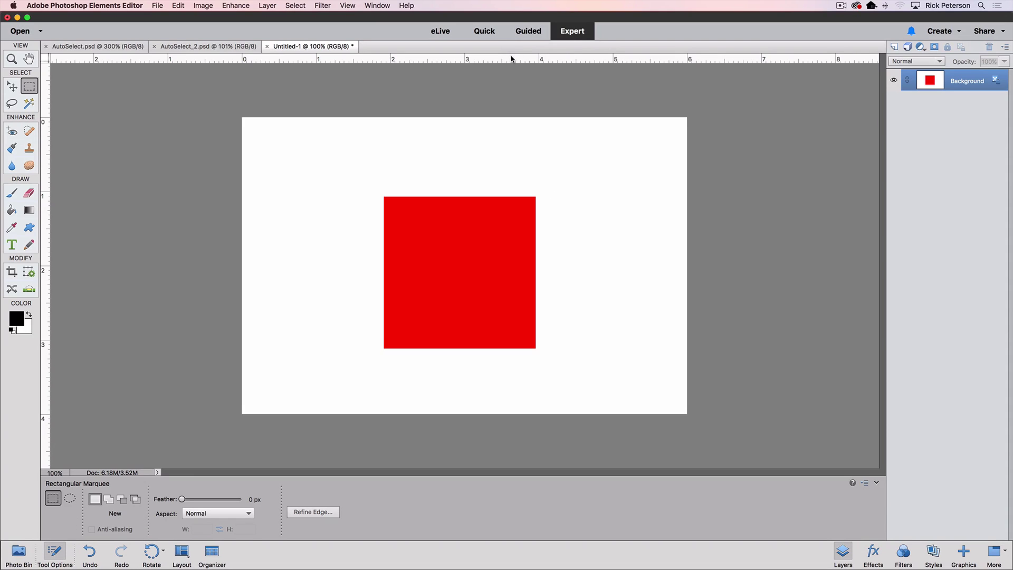
drag(513, 59, 522, 327)
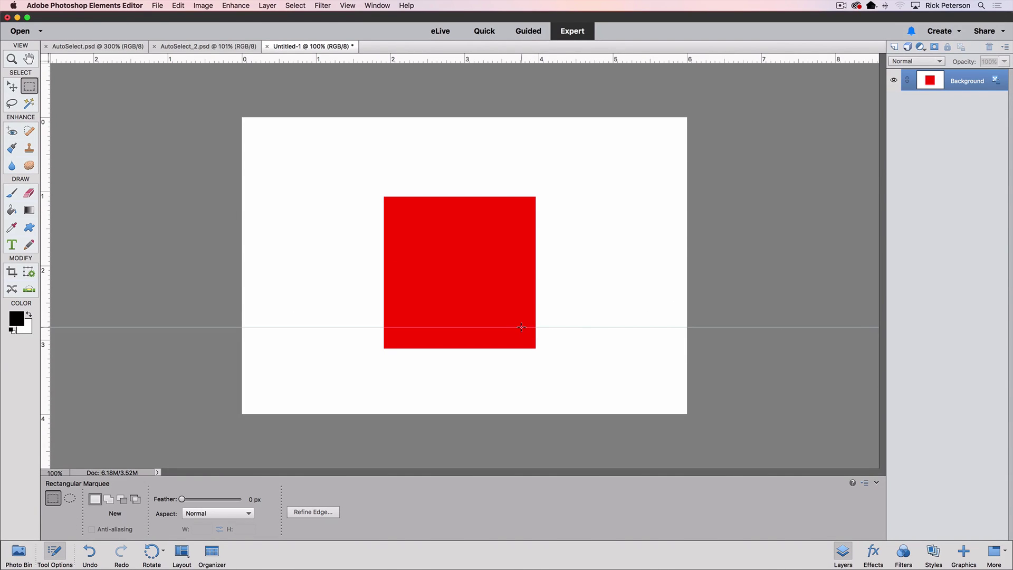
key(v)
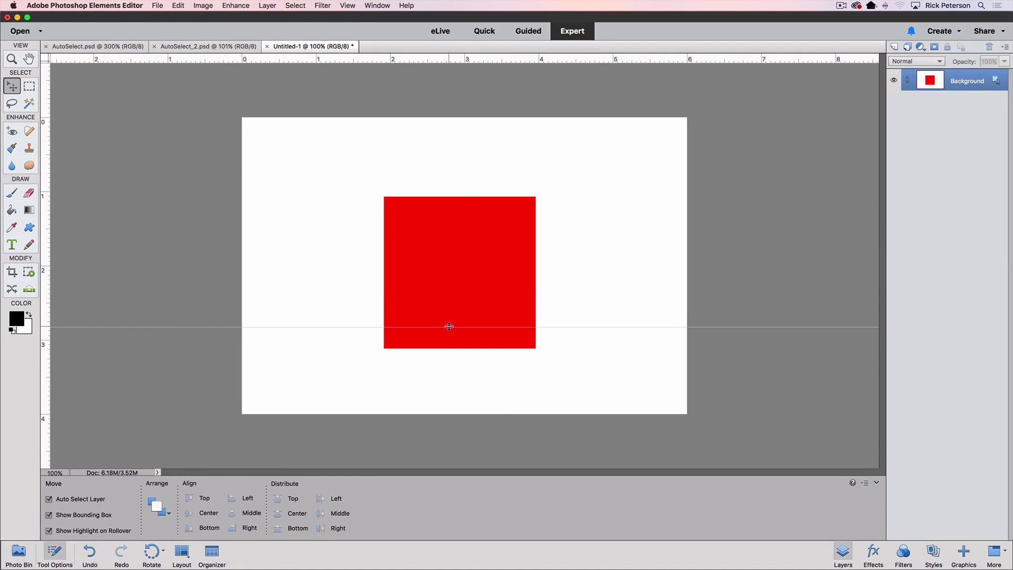
drag(449, 327, 449, 319)
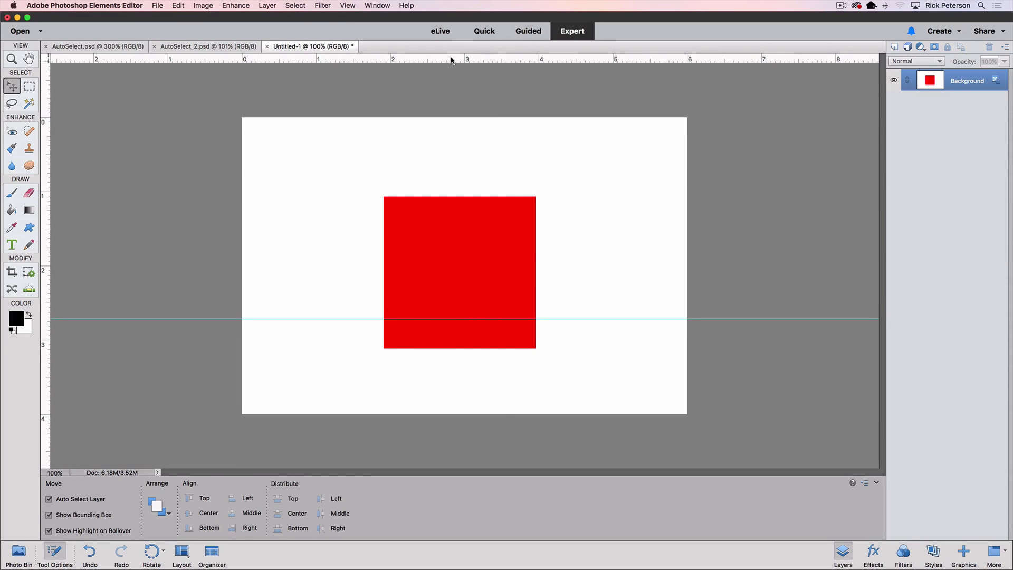
- Add a second horizontal guide near 1.7 in and two vertical guides across the square
drag(451, 59, 470, 236)
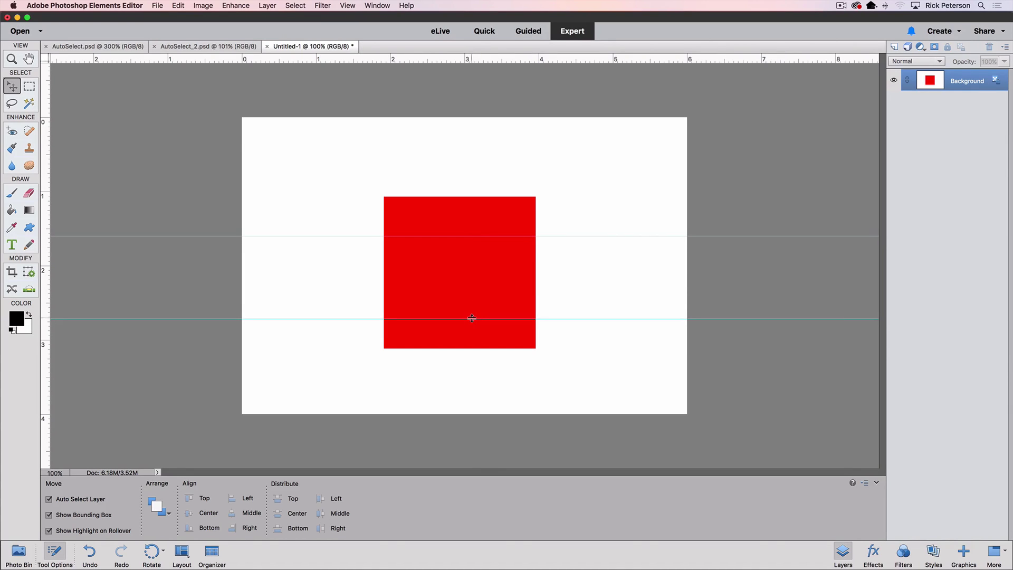
drag(470, 317, 470, 313)
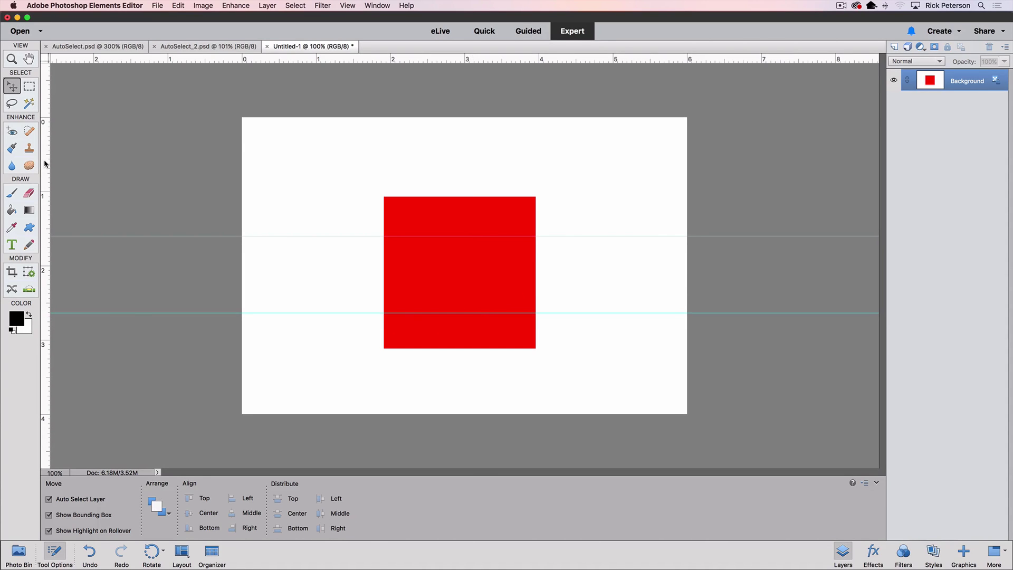
drag(46, 164, 503, 193)
drag(48, 180, 423, 201)
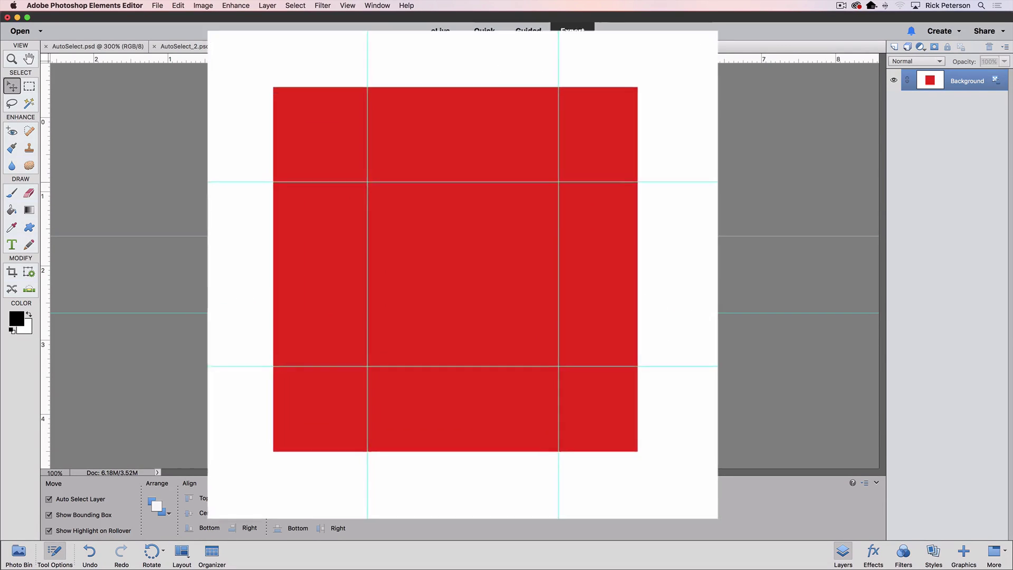
- Drag an unconstrained Auto Selection between opposite guide intersections, selecting nearly the whole red square
click(30, 103)
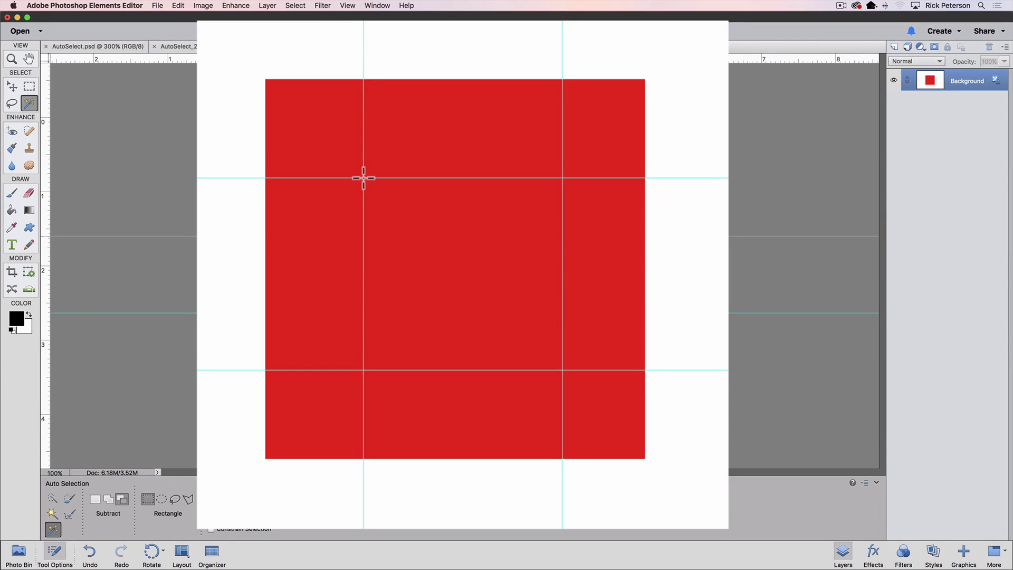
drag(363, 178, 563, 370)
drag(564, 370, 559, 370)
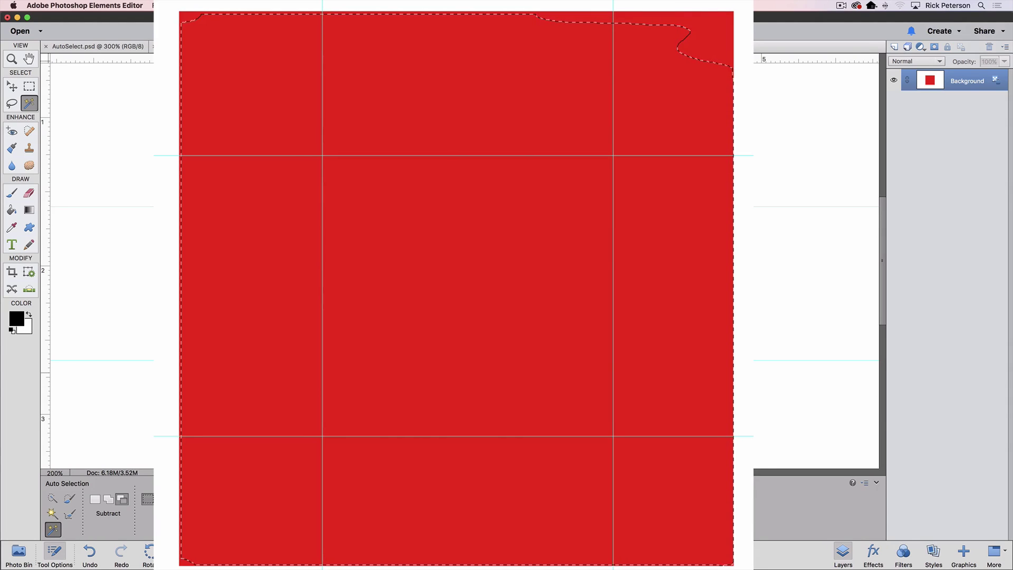
- Deselect, enable Constrain Selection, and drag an Auto Selection between the guide intersections
key(super)
key(super+d)
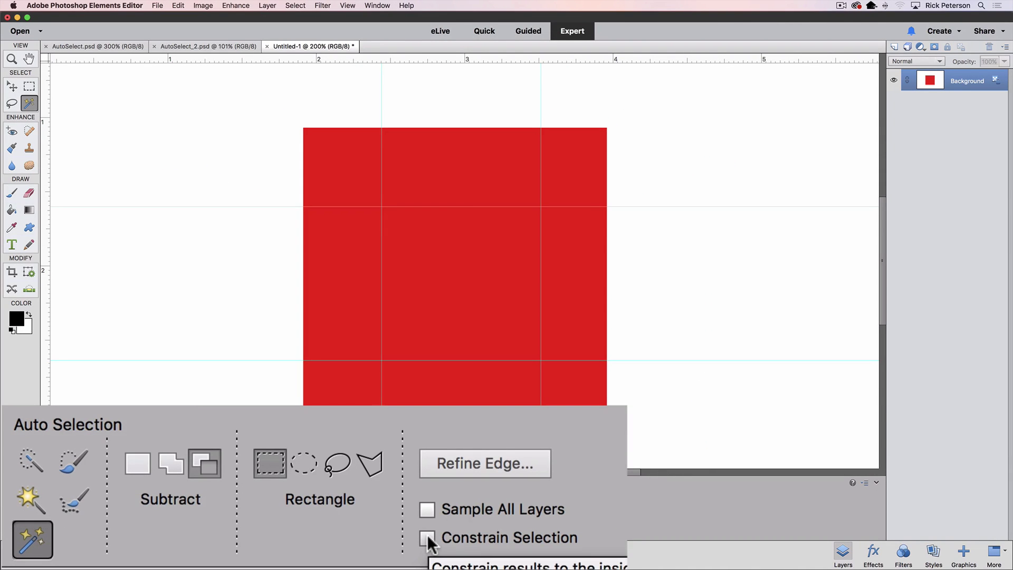
click(427, 538)
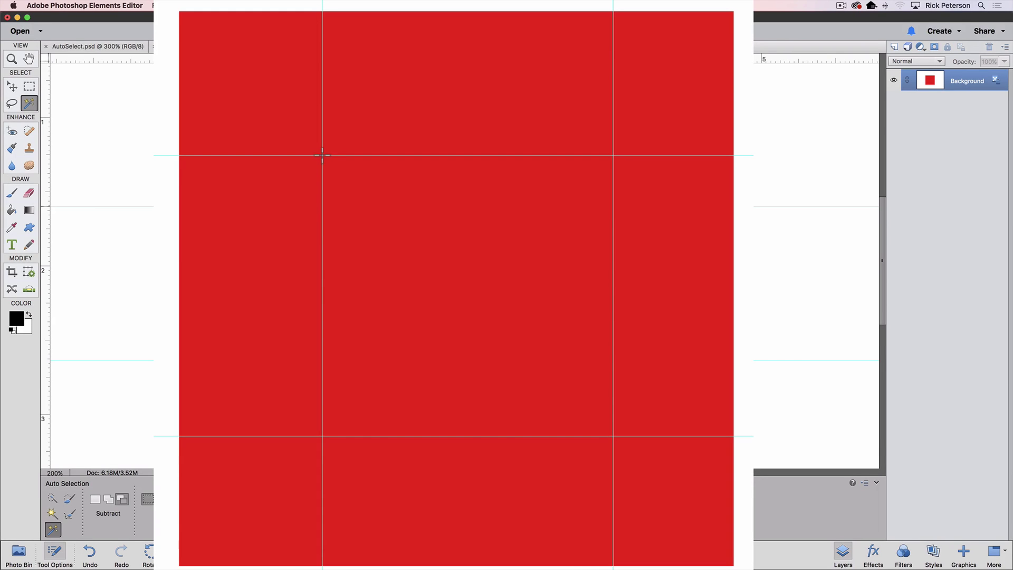
drag(323, 156, 496, 317)
drag(574, 393, 613, 436)
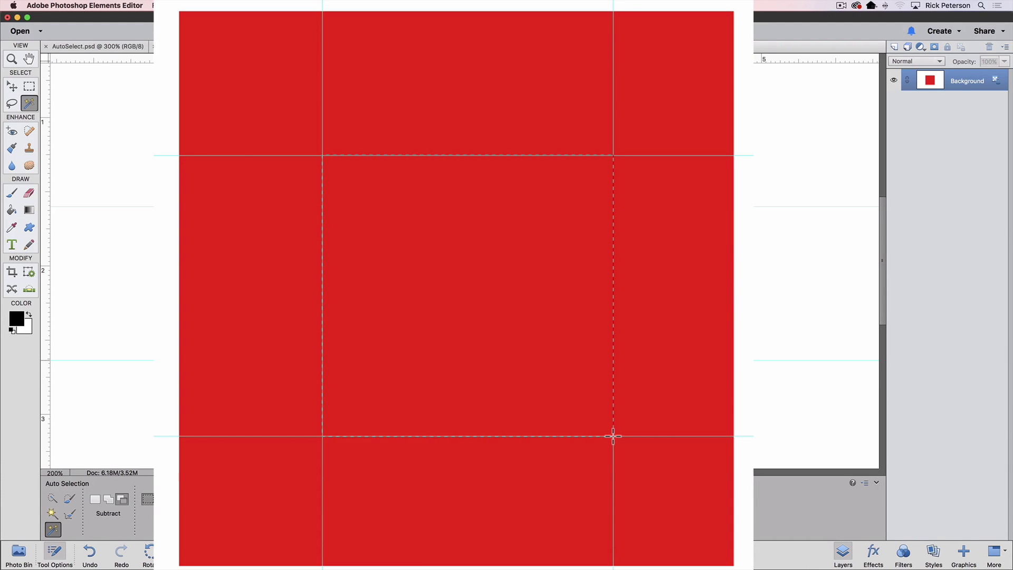